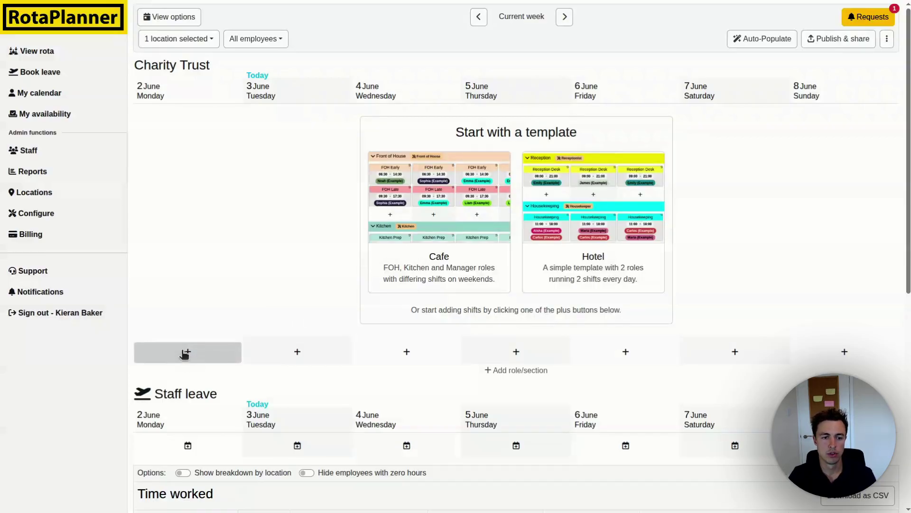
Start a new shift on Monday 2 June that staff can request, with 2 staff required.
{"action": "left_click", "coordinate": [188, 352]}
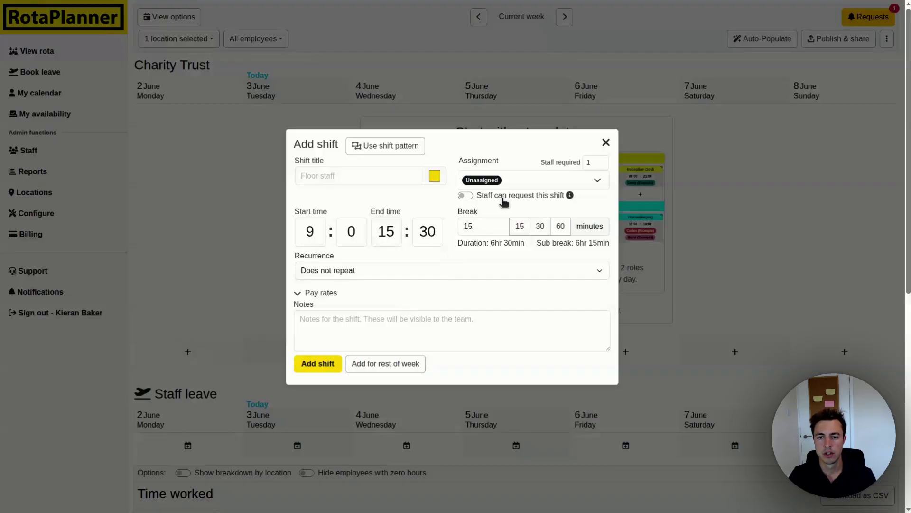
{"action": "left_click", "coordinate": [504, 201]}
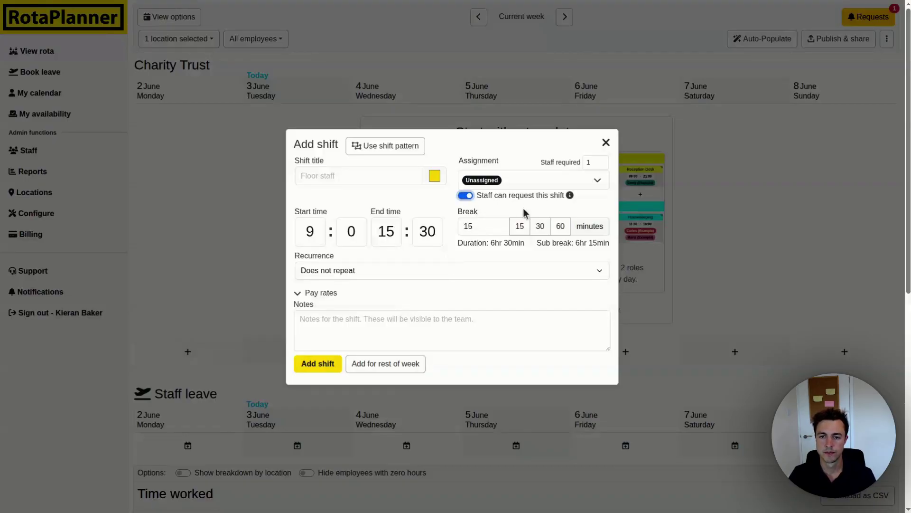
{"action": "mouse_move", "coordinate": [593, 162]}
{"action": "left_mouse_down"}
{"action": "mouse_move", "coordinate": [580, 172]}
{"action": "mouse_move", "coordinate": [580, 164]}
{"action": "left_mouse_up"}
{"action": "left_click", "coordinate": [585, 155]}
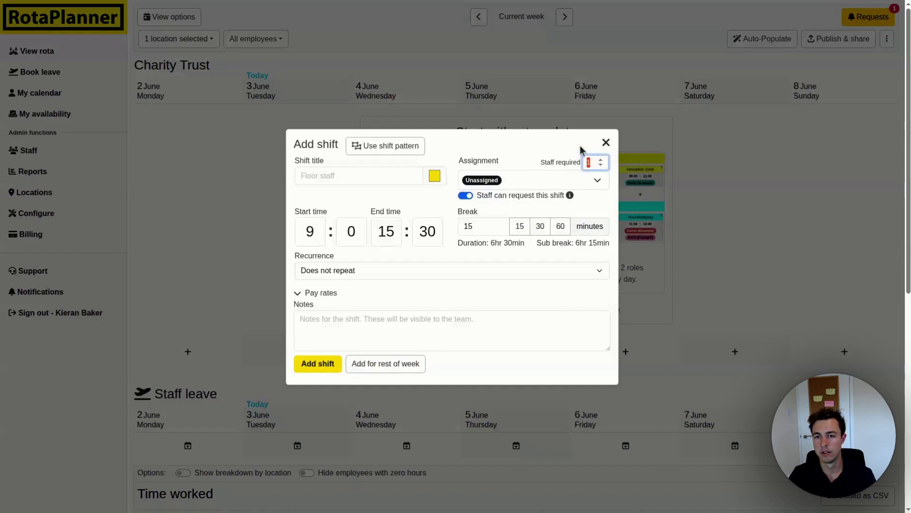
{"action": "type", "text": "2"}
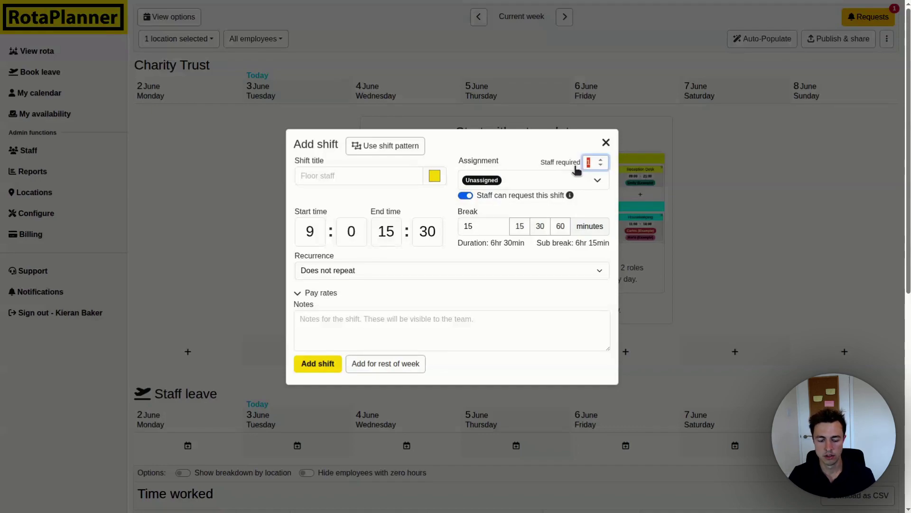
{"action": "left_click", "coordinate": [559, 151]}
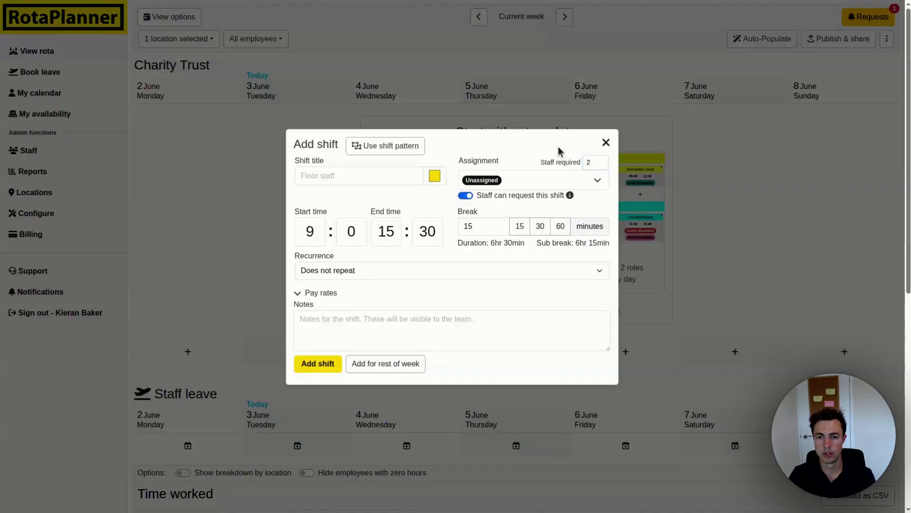
{"action": "left_click", "coordinate": [525, 186]}
{"action": "left_click", "coordinate": [522, 186]}
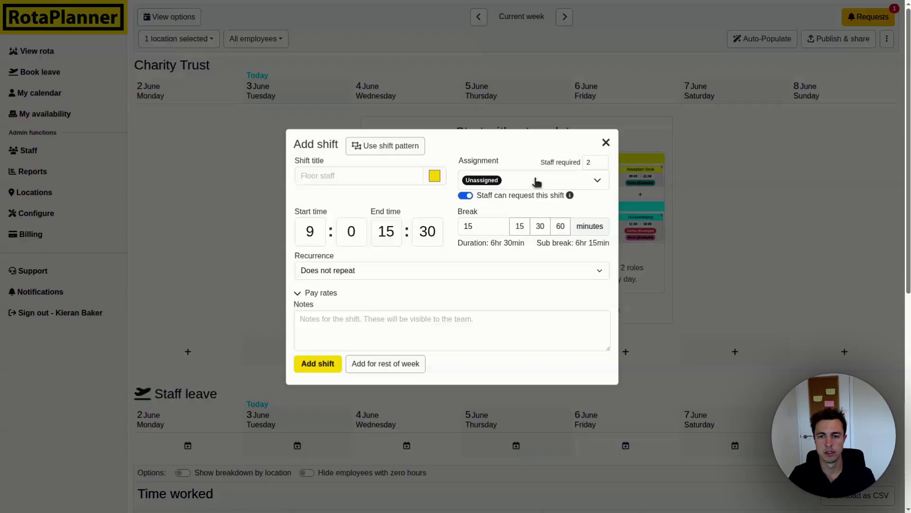
{"action": "double_click", "coordinate": [584, 164]}
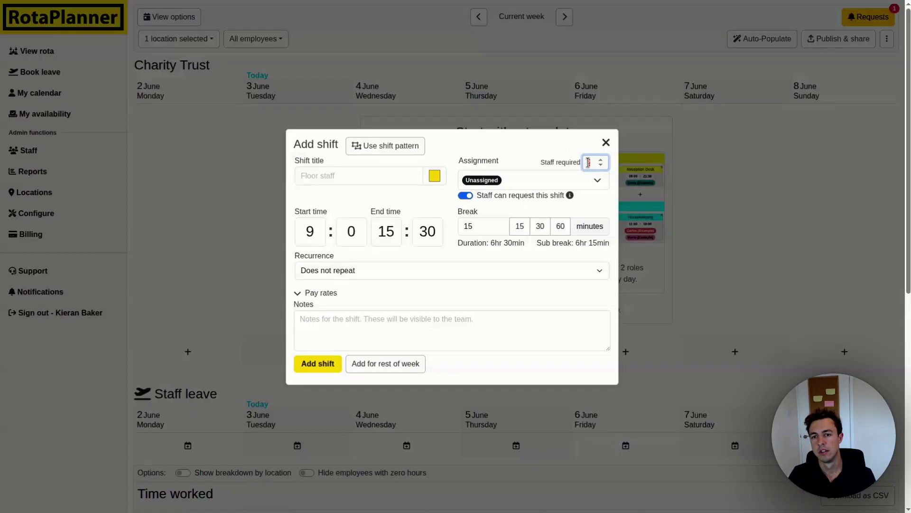
{"action": "left_click", "coordinate": [580, 149]}
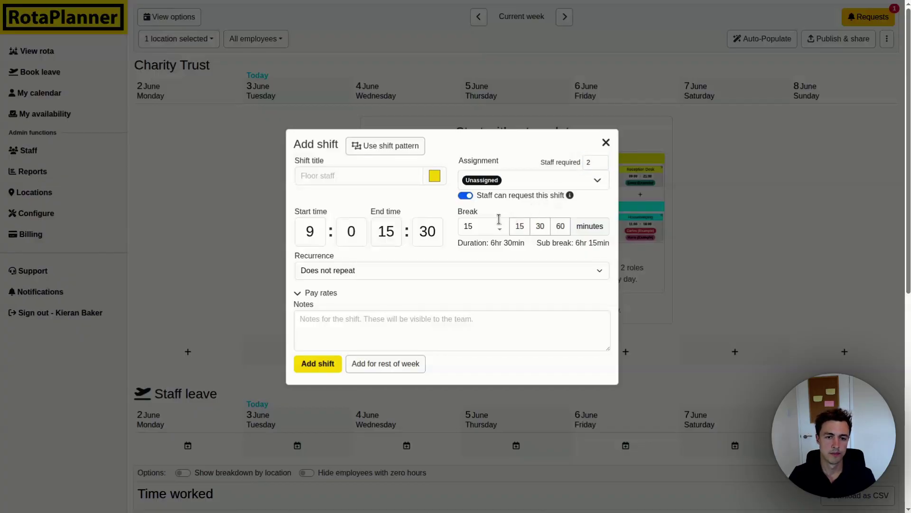
{"action": "left_click", "coordinate": [532, 189]}
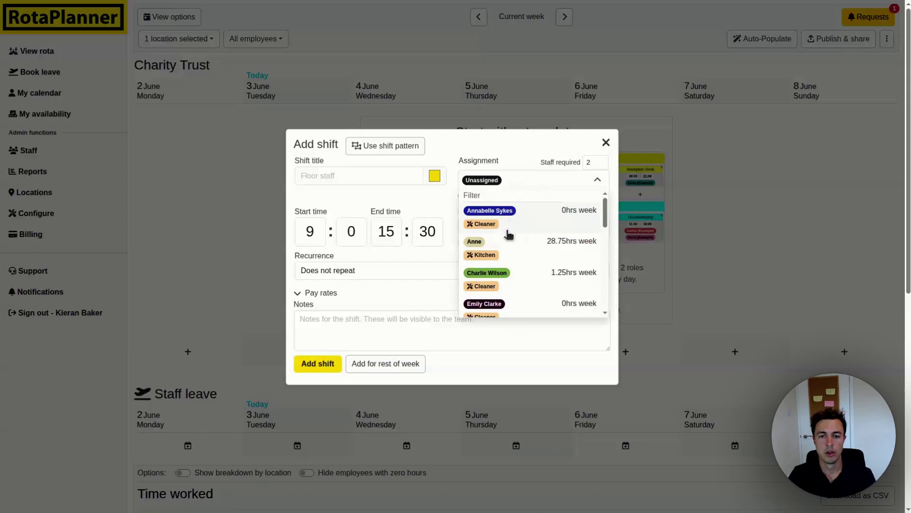
{"action": "left_click", "coordinate": [521, 277]}
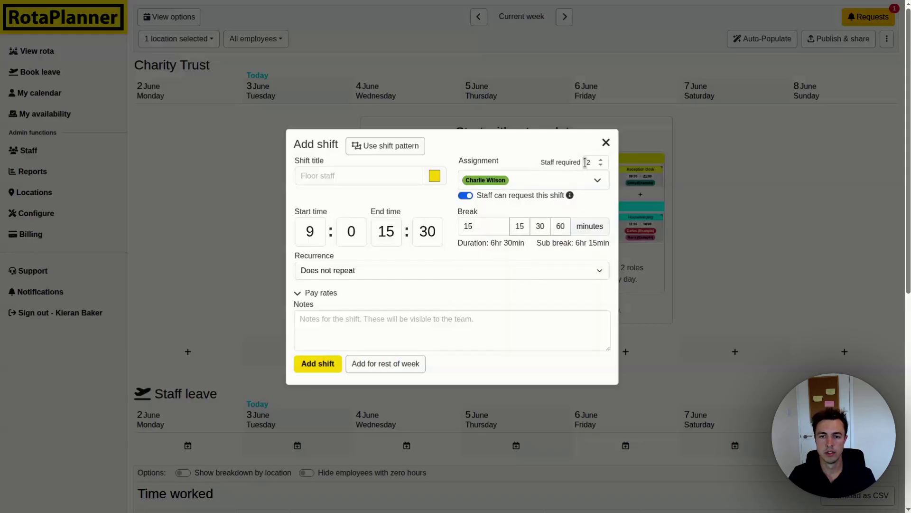
{"action": "left_click_drag", "start_coordinate": [596, 162], "coordinate": [584, 161]}
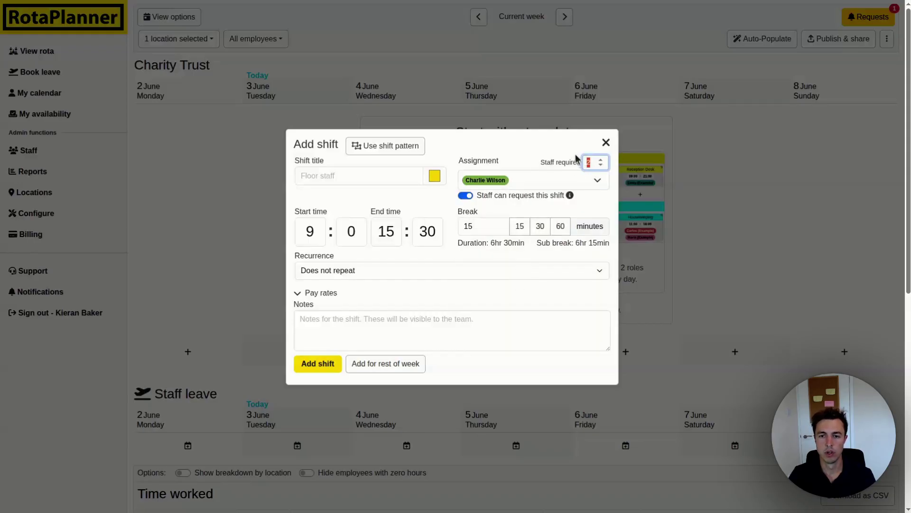
{"action": "left_click", "coordinate": [579, 157]}
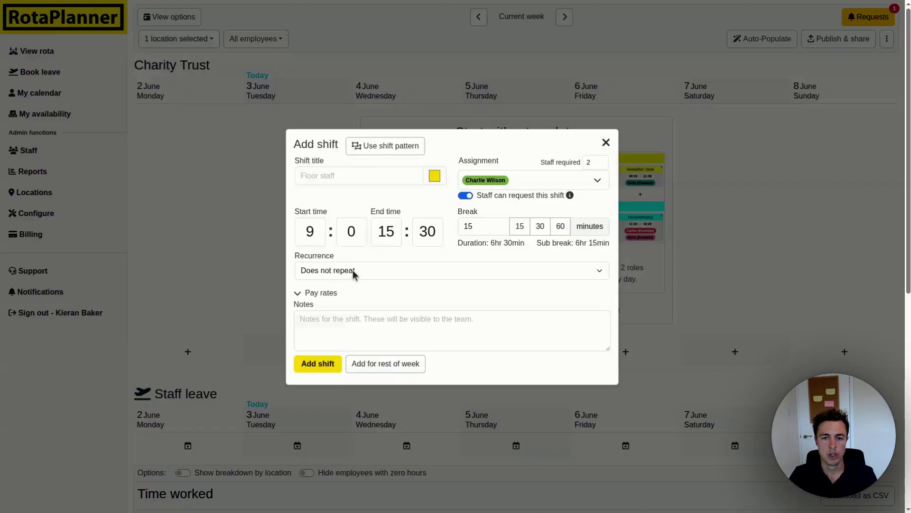
{"action": "left_click", "coordinate": [517, 183]}
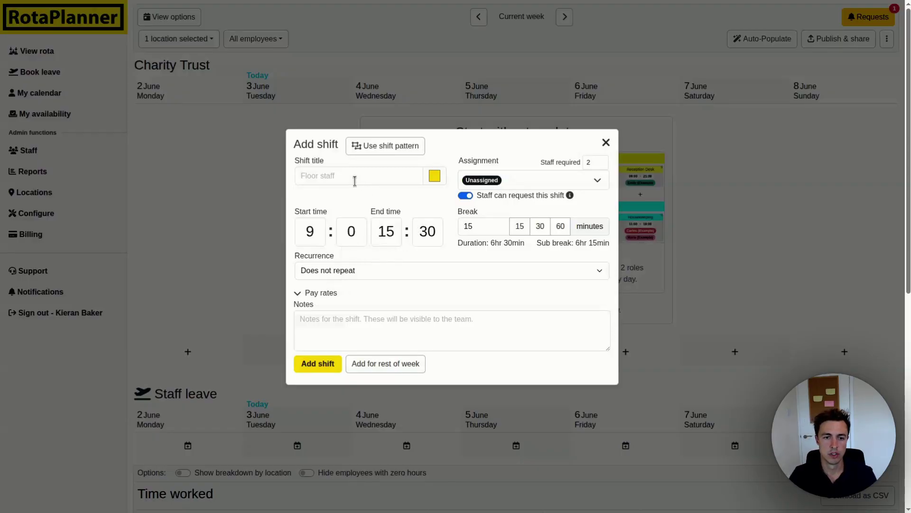
Try the Every weekday and Custom recurrence options for the new shift.
{"action": "left_click", "coordinate": [339, 274]}
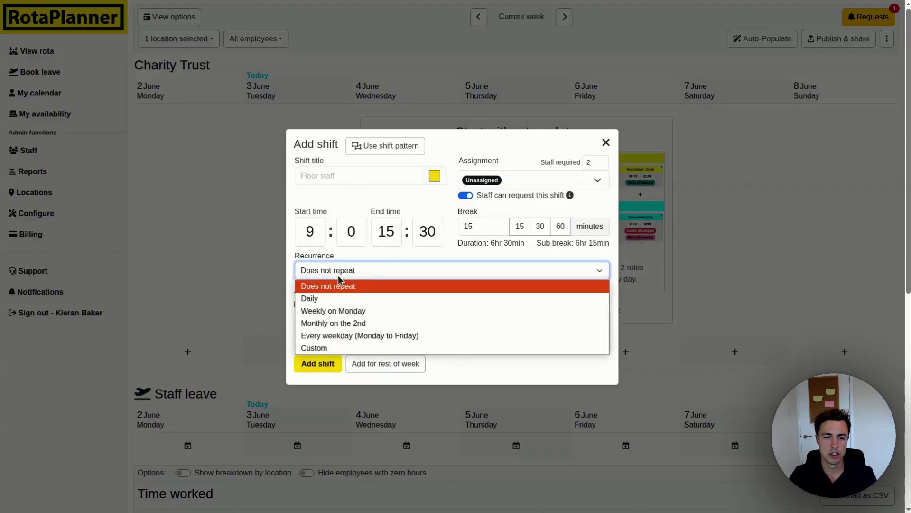
{"action": "left_click", "coordinate": [365, 336]}
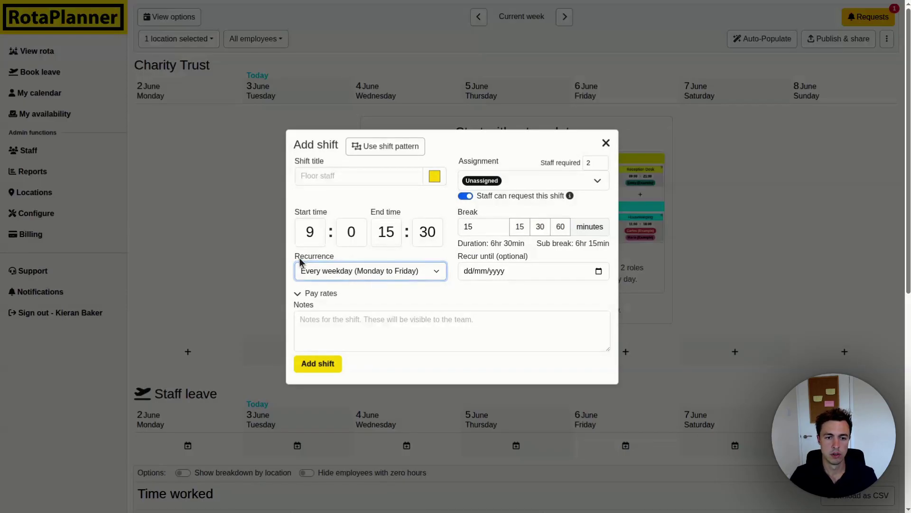
{"action": "left_click_drag", "start_coordinate": [300, 257], "coordinate": [337, 259]}
{"action": "left_click", "coordinate": [341, 259]}
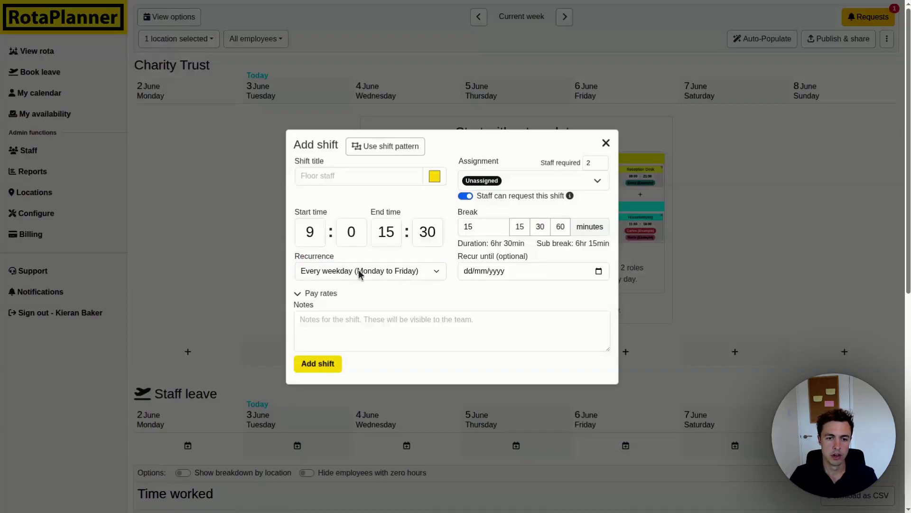
{"action": "left_click", "coordinate": [357, 270]}
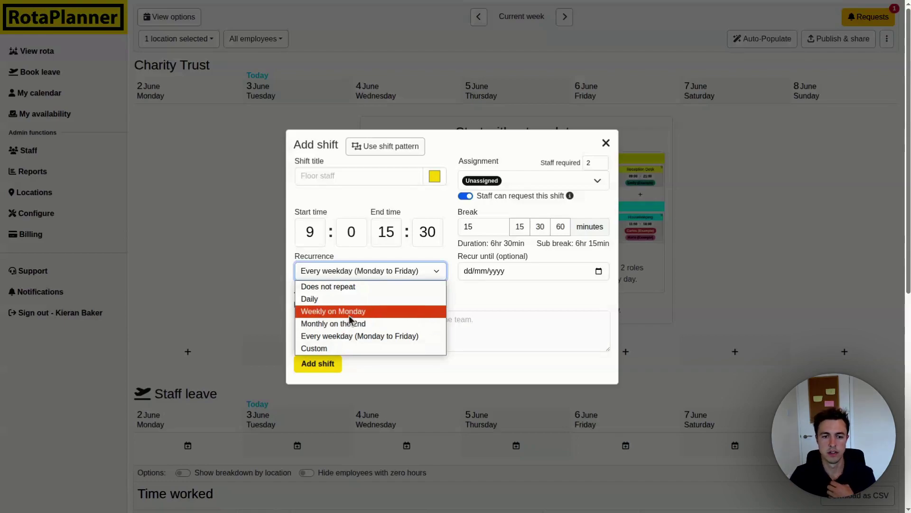
{"action": "left_click", "coordinate": [330, 349]}
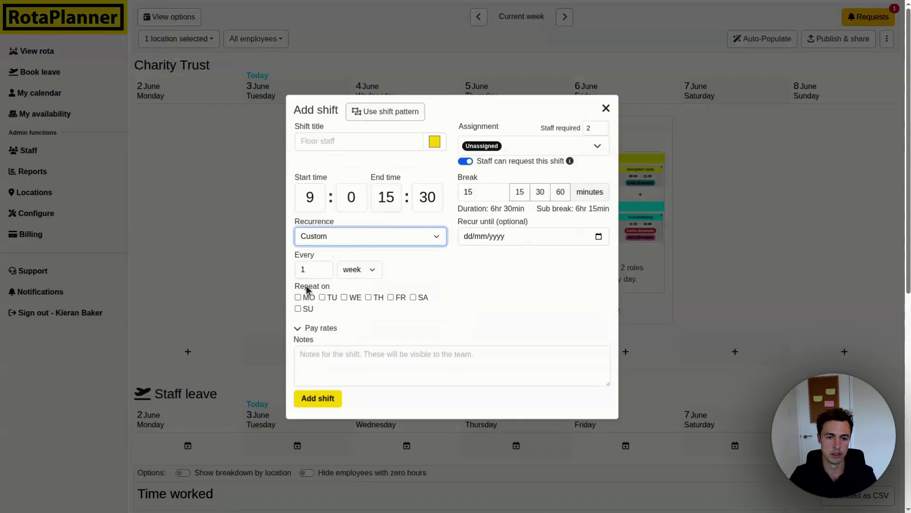
Set the shift to recur every weekday (Monday to Friday) and add it to the rota.
{"action": "left_click", "coordinate": [368, 243]}
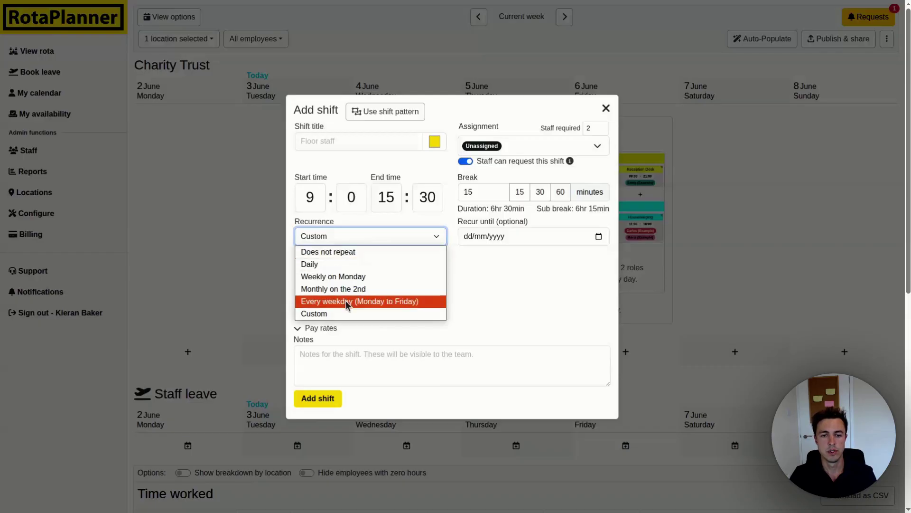
{"action": "left_click", "coordinate": [345, 301]}
{"action": "left_click", "coordinate": [317, 363]}
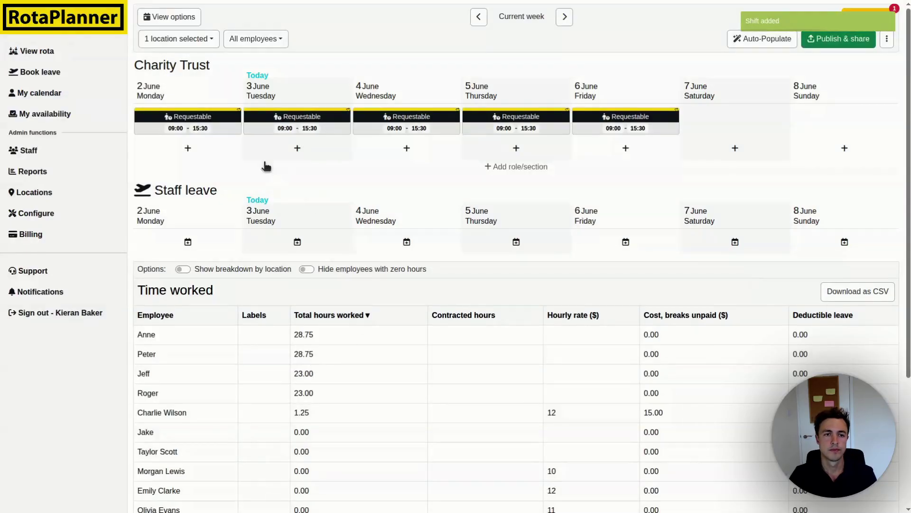
Title the whole recurring weekday shift series "My shift", save the update and close the shift editor.
{"action": "left_click", "coordinate": [219, 134]}
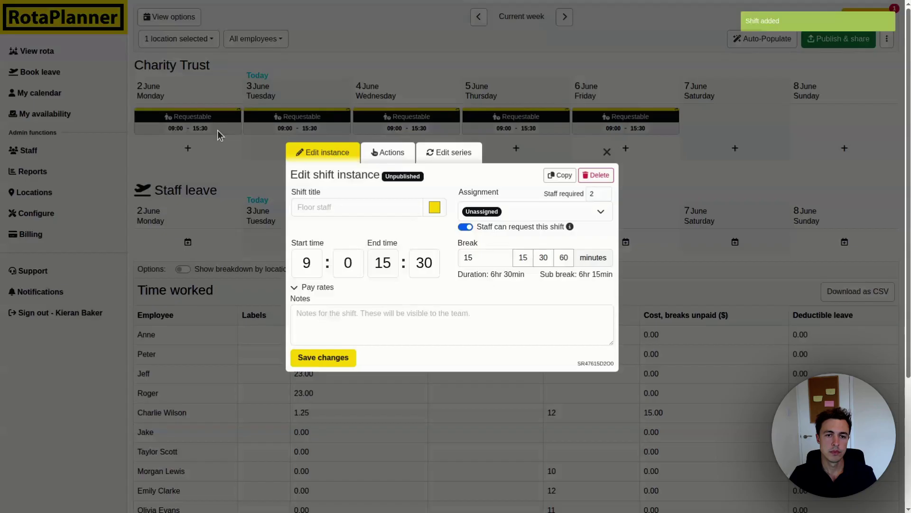
{"action": "left_click", "coordinate": [444, 152]}
{"action": "left_click", "coordinate": [329, 187]}
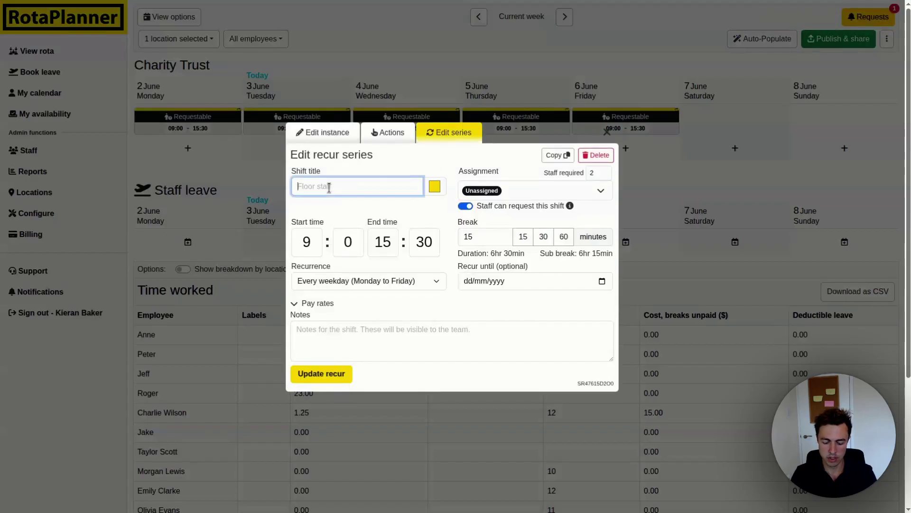
{"action": "type", "text": "My shift"}
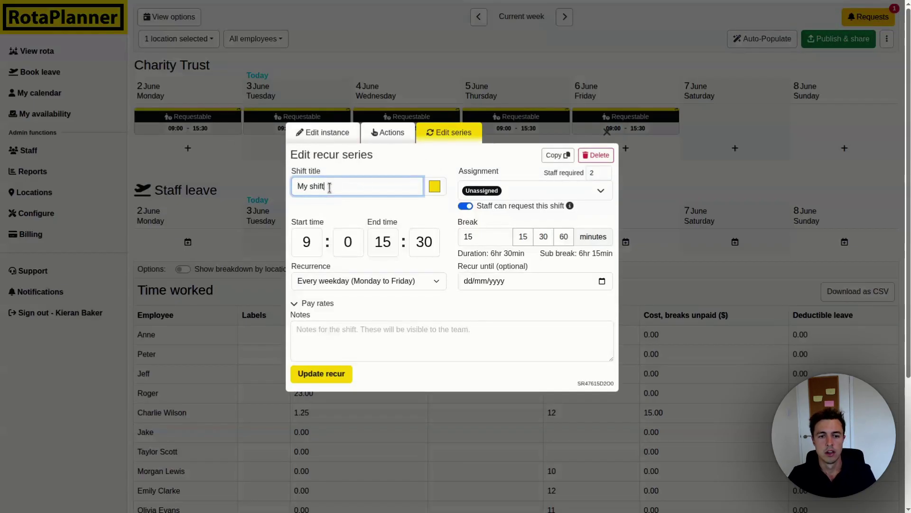
{"action": "left_click", "coordinate": [333, 376]}
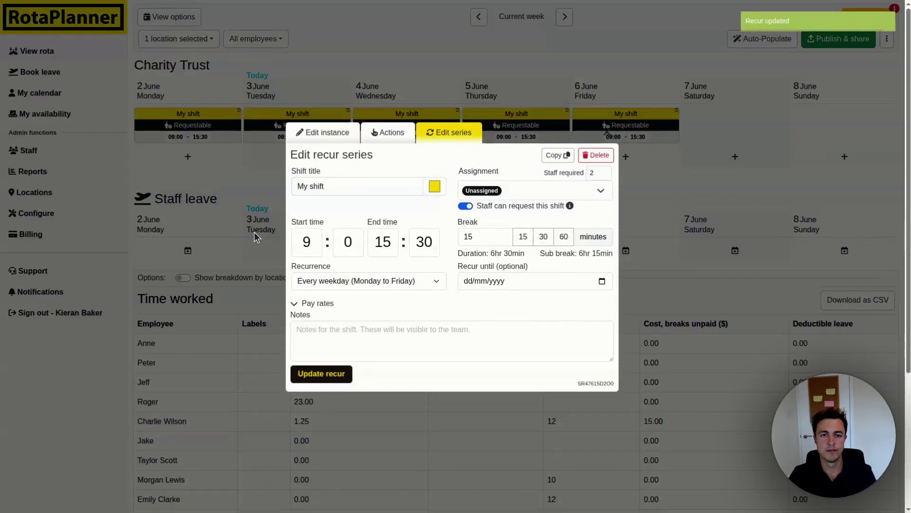
{"action": "left_click", "coordinate": [254, 232]}
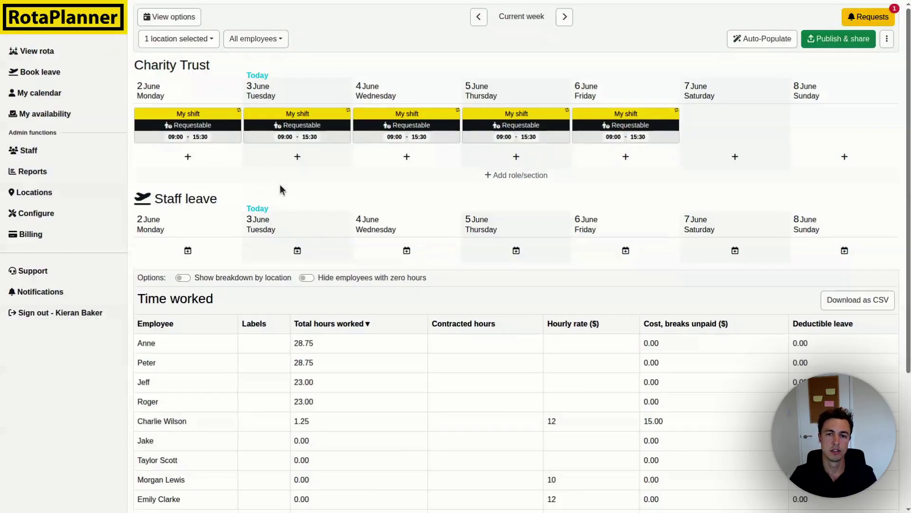
Add a rota section titled "Kitchen" that requires the Kitchen skill.
{"action": "left_click", "coordinate": [506, 180]}
{"action": "left_click", "coordinate": [353, 275]}
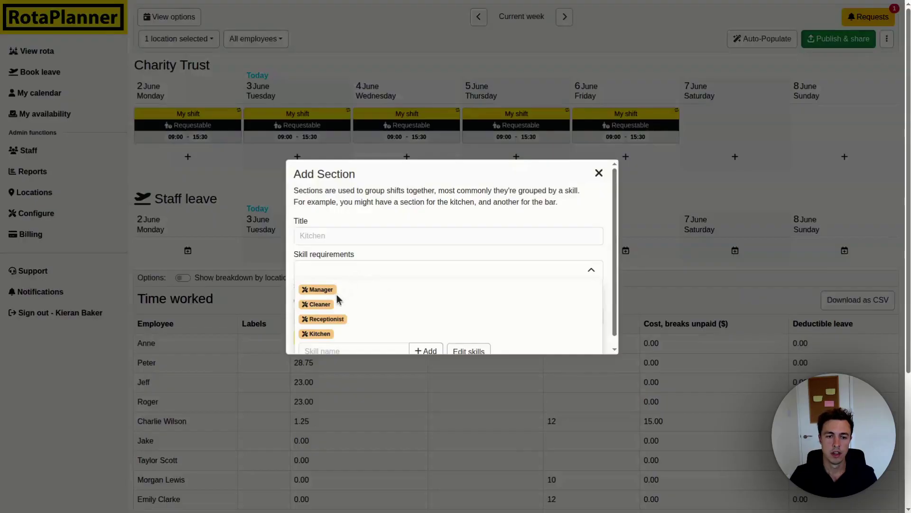
{"action": "left_click", "coordinate": [325, 334]}
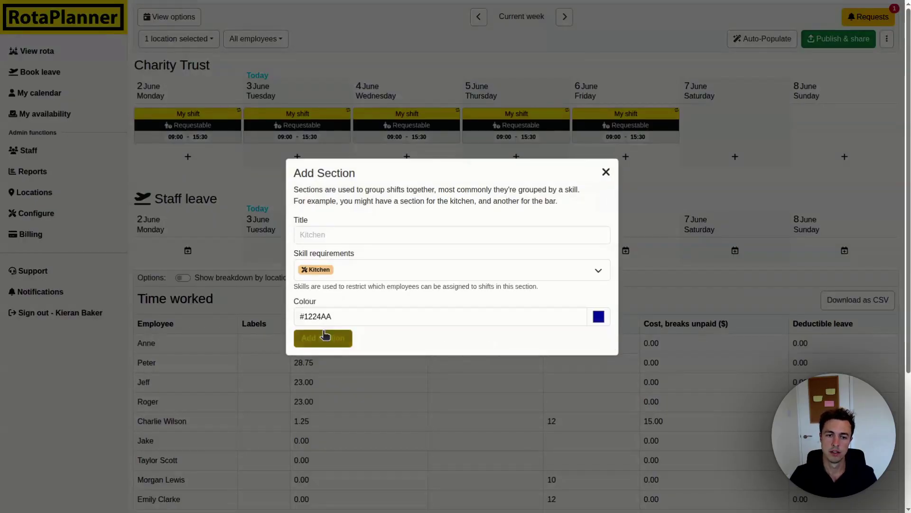
{"action": "left_click", "coordinate": [339, 234]}
{"action": "type", "text": "Kitchen"}
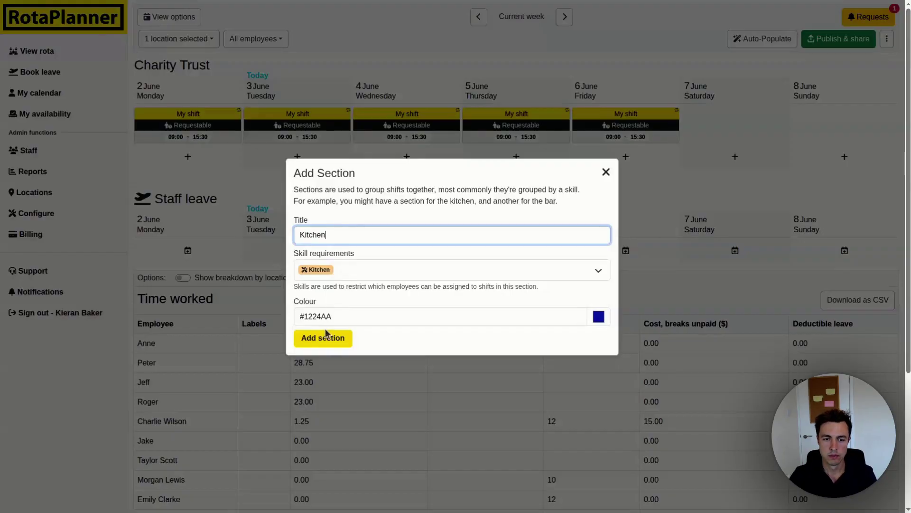
{"action": "left_click", "coordinate": [323, 344]}
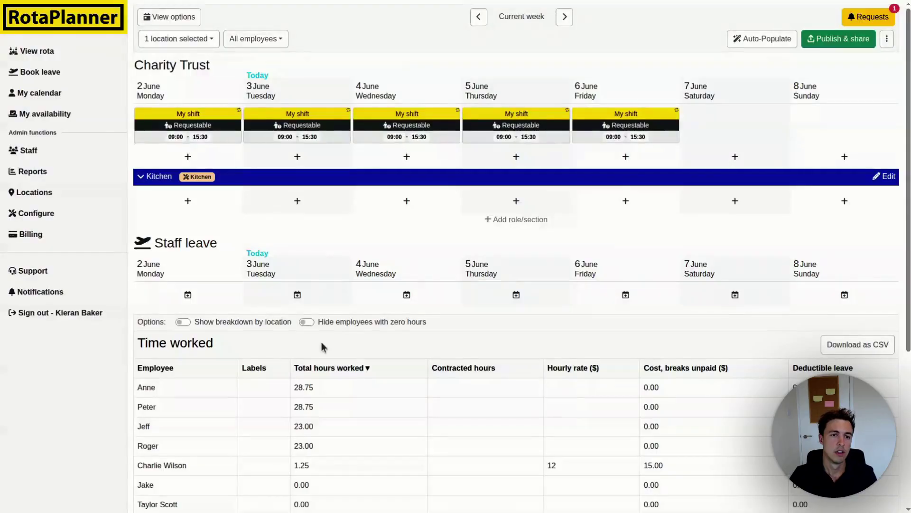
Start a Monday shift in the Kitchen section titled "Kitchen shift", recurring every weekday (Monday to Friday).
{"action": "left_click", "coordinate": [211, 207]}
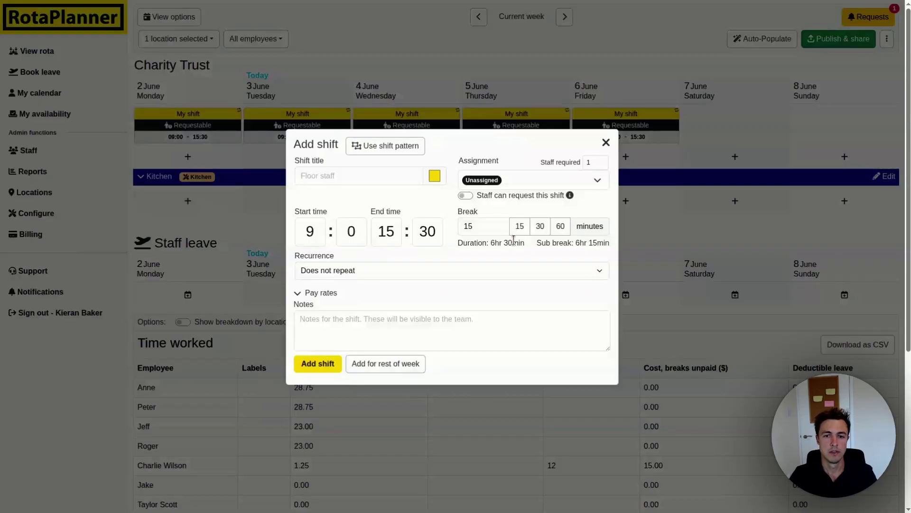
{"action": "left_click", "coordinate": [375, 271]}
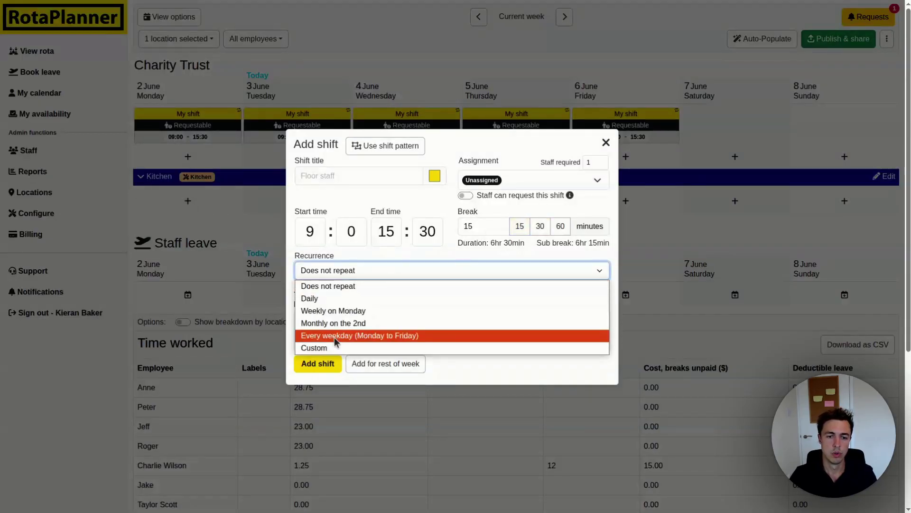
{"action": "left_click", "coordinate": [334, 337]}
{"action": "left_click", "coordinate": [327, 174]}
{"action": "type", "text": "Kitchen shift"}
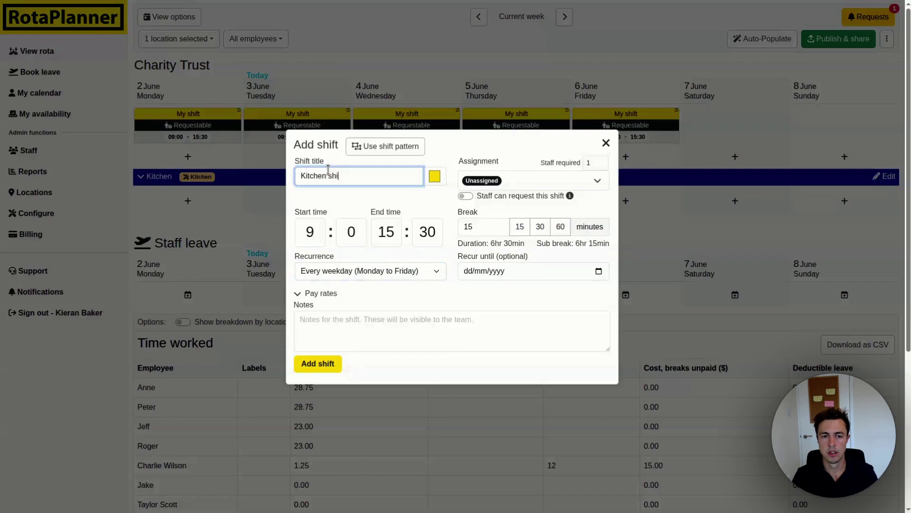
Let staff request the kitchen shift, set 3 staff required, and add it to the rota.
{"action": "left_click", "coordinate": [497, 197]}
{"action": "left_click_drag", "start_coordinate": [594, 163], "coordinate": [574, 166]}
{"action": "type", "text": "3"}
{"action": "left_click", "coordinate": [465, 293]}
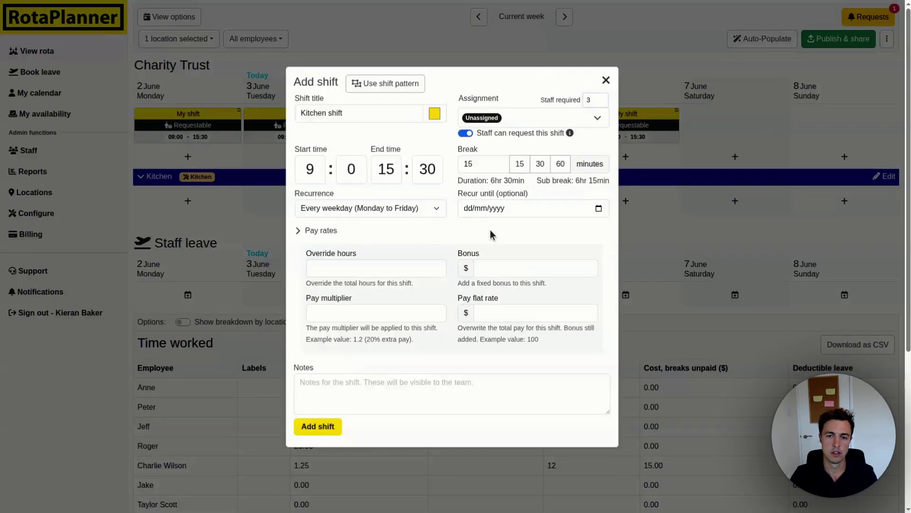
{"action": "left_click", "coordinate": [322, 231]}
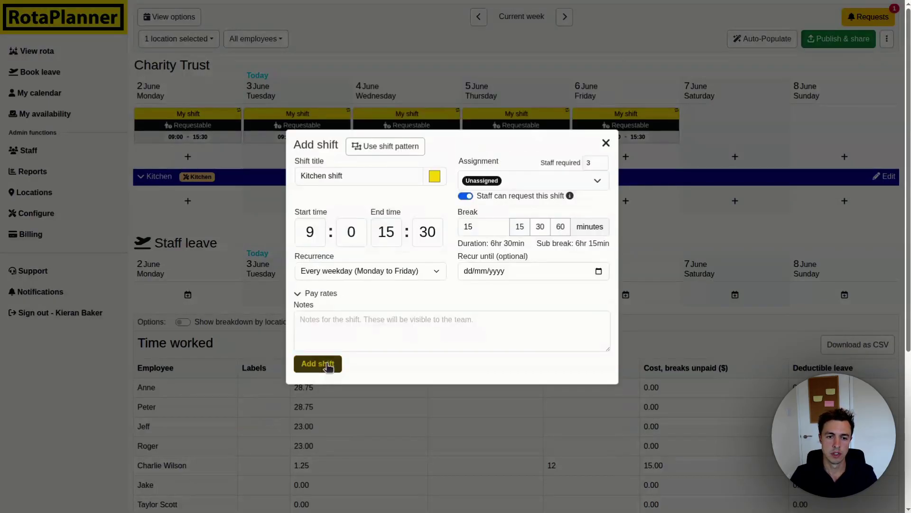
{"action": "left_click", "coordinate": [326, 364]}
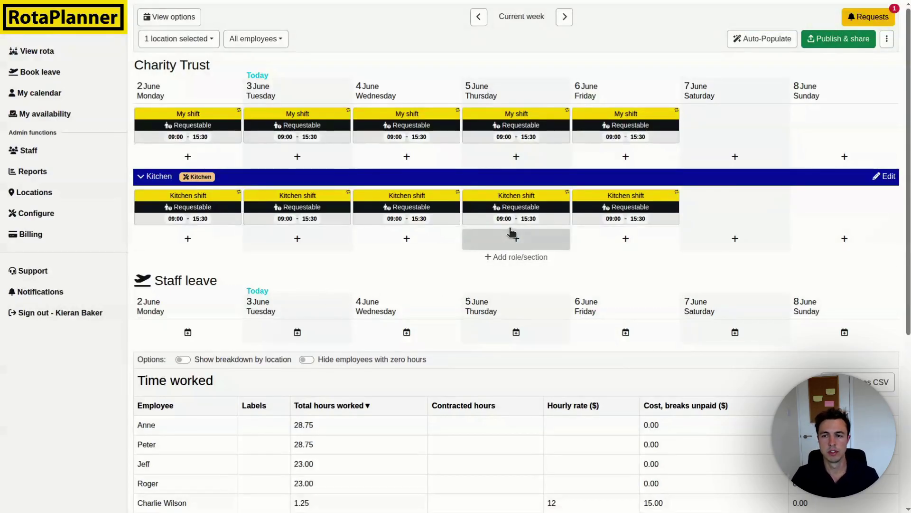
Publish the current week's unpublished shifts, notifying affected staff by email, and close the publishing dialog.
{"action": "left_click", "coordinate": [830, 42]}
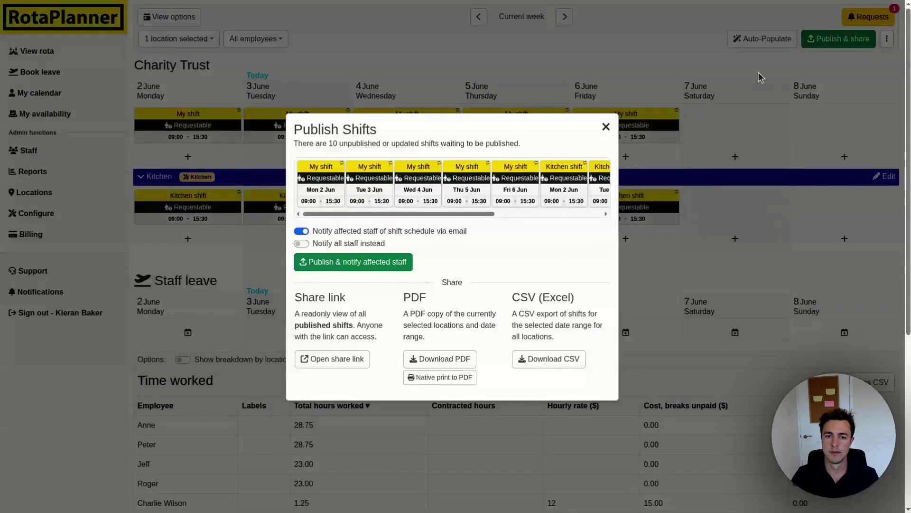
{"action": "left_click", "coordinate": [354, 266]}
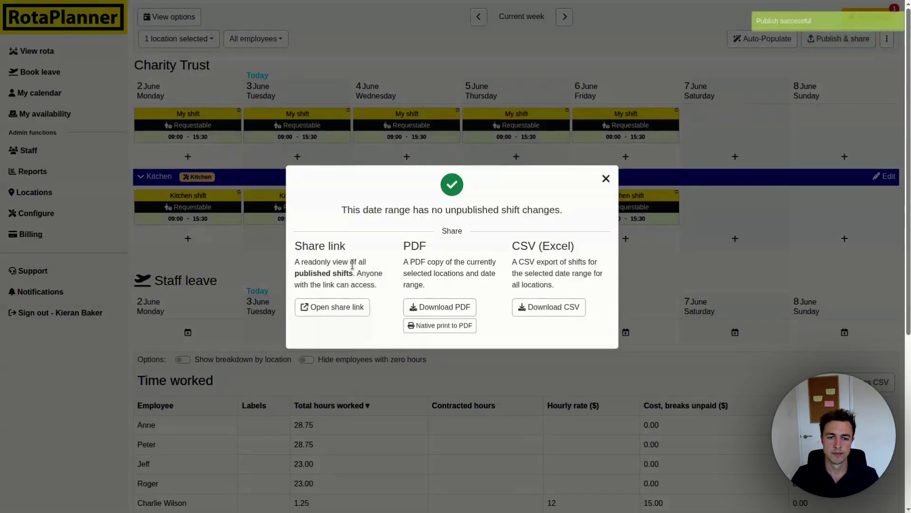
{"action": "left_click", "coordinate": [659, 254]}
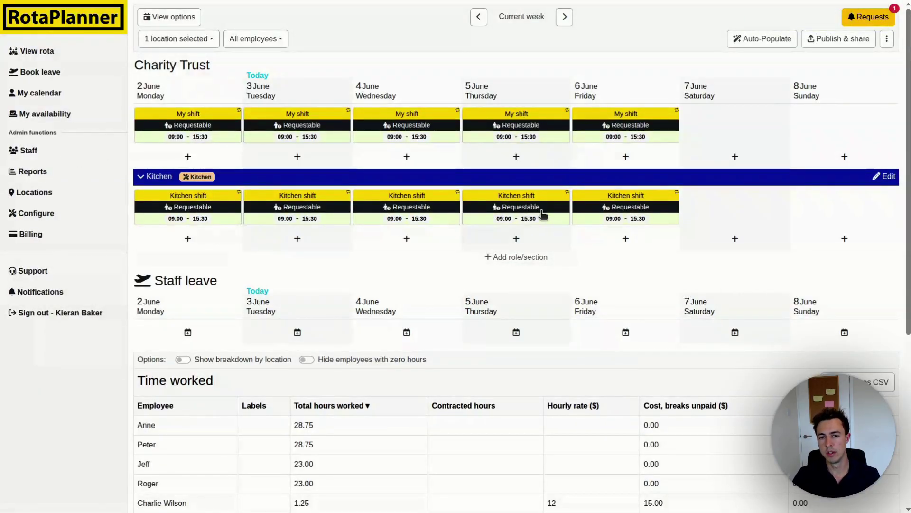
Check the shift request action for Tuesday's Kitchen shift and close the shift editor.
{"action": "left_click", "coordinate": [334, 215]}
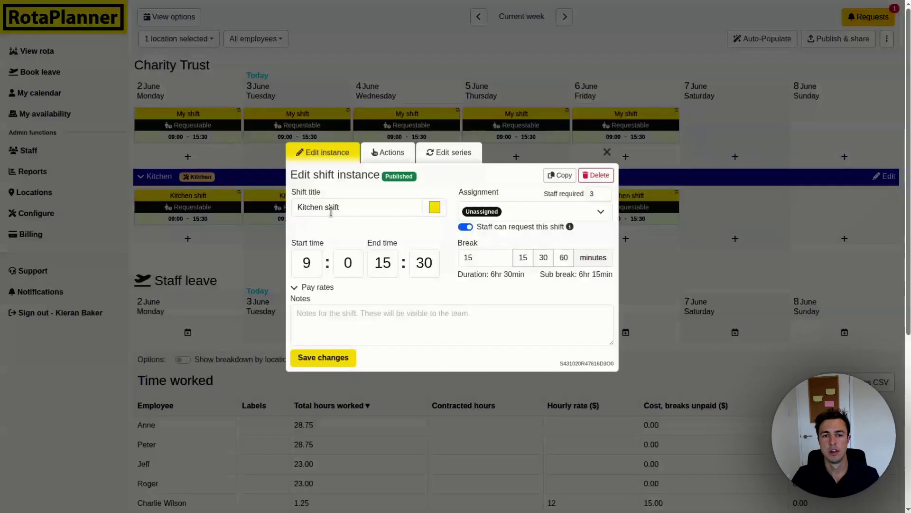
{"action": "left_click", "coordinate": [393, 159]}
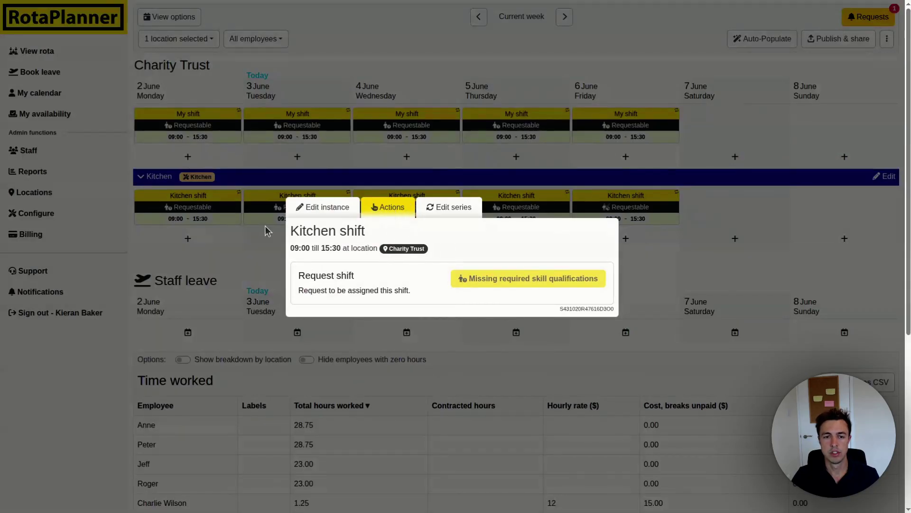
{"action": "left_click", "coordinate": [261, 243]}
Request to be assigned to Tuesday's "My shift" and close the shift editor.
{"action": "left_click", "coordinate": [314, 132]}
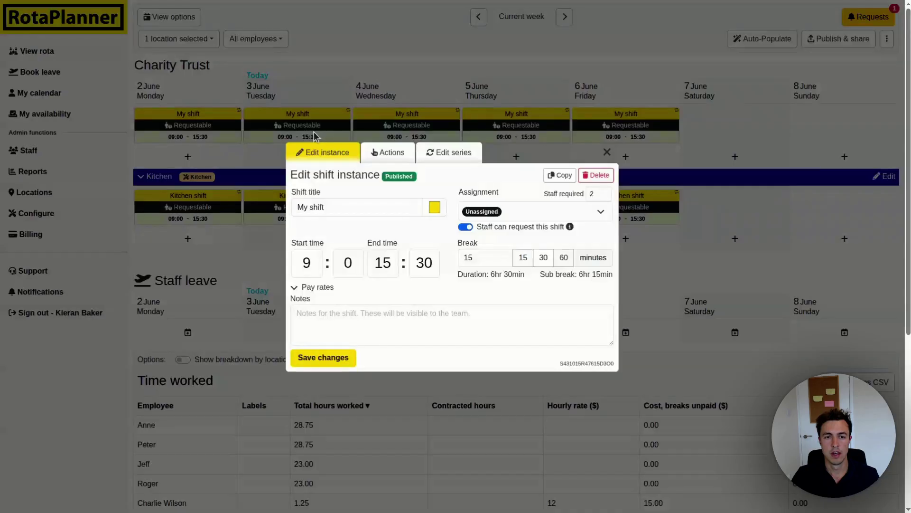
{"action": "left_click", "coordinate": [388, 162]}
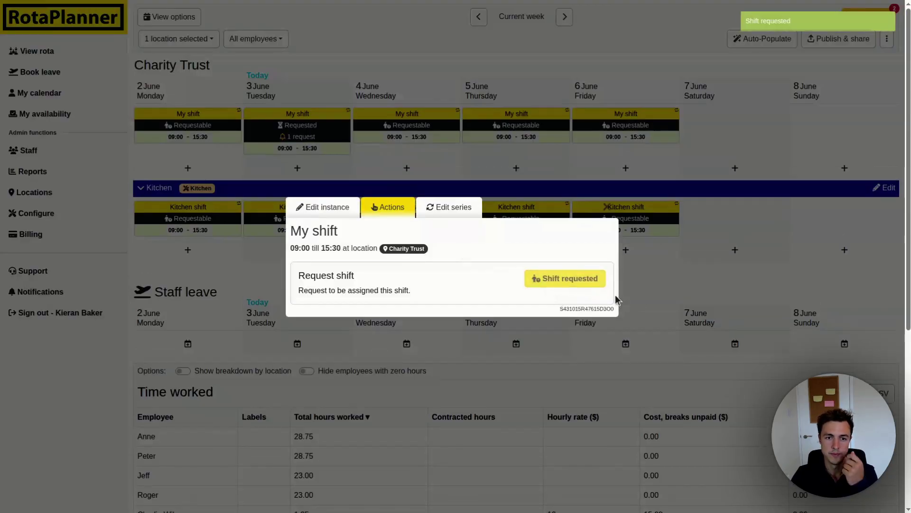
{"action": "left_click", "coordinate": [673, 281]}
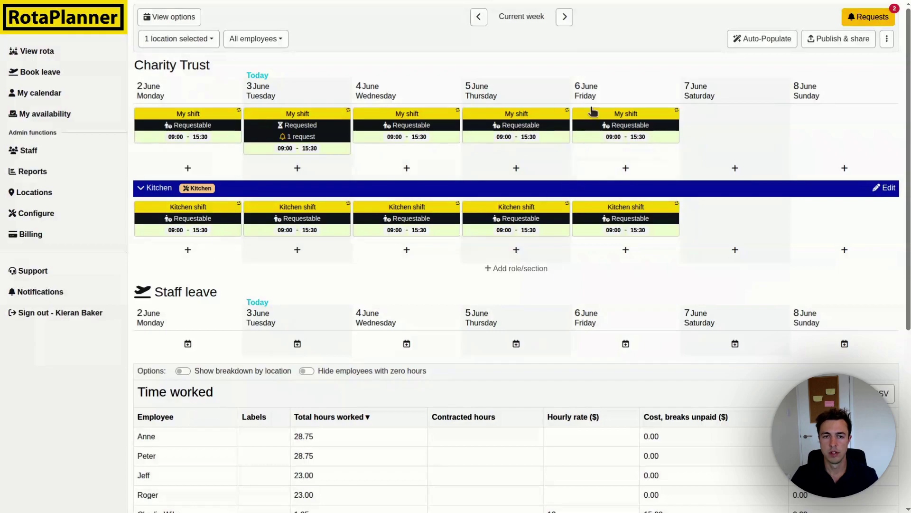
Review the pending assignment request on Tuesday's "My shift" and the overall list of requests.
{"action": "left_click", "coordinate": [326, 150]}
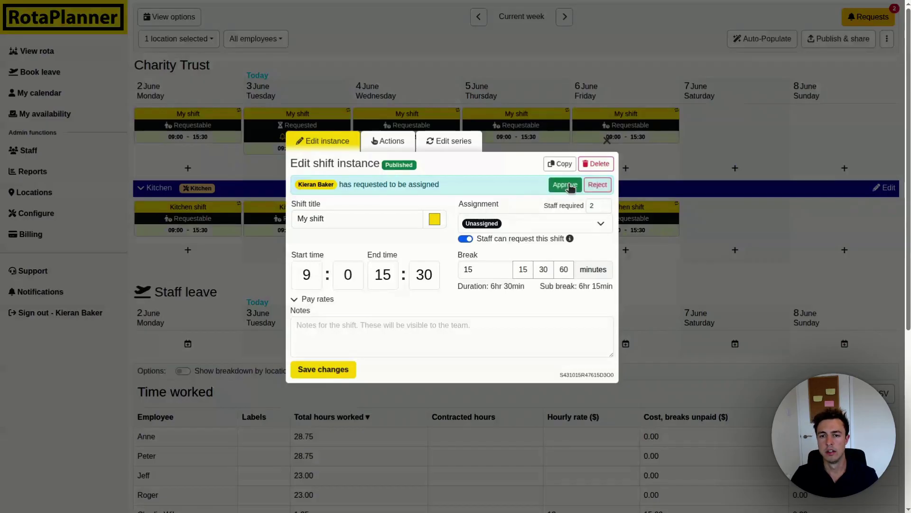
{"action": "left_click", "coordinate": [687, 188]}
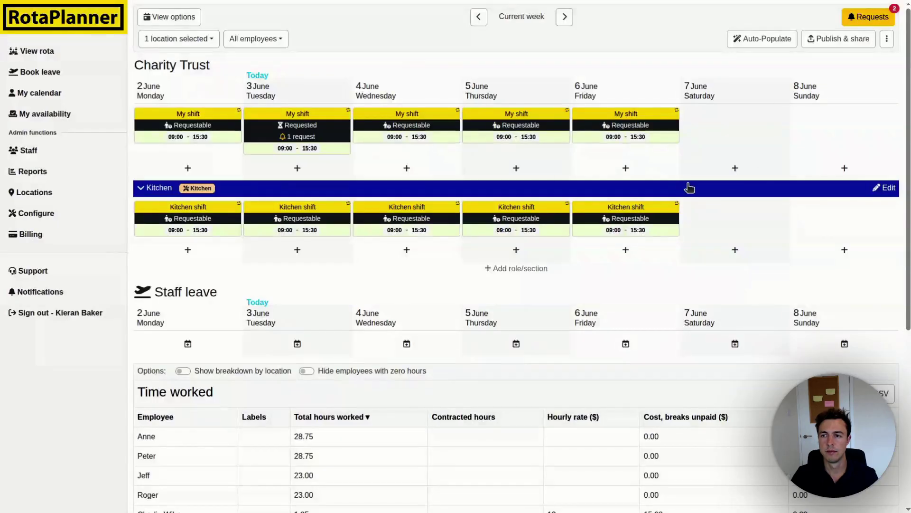
{"action": "left_click", "coordinate": [884, 16]}
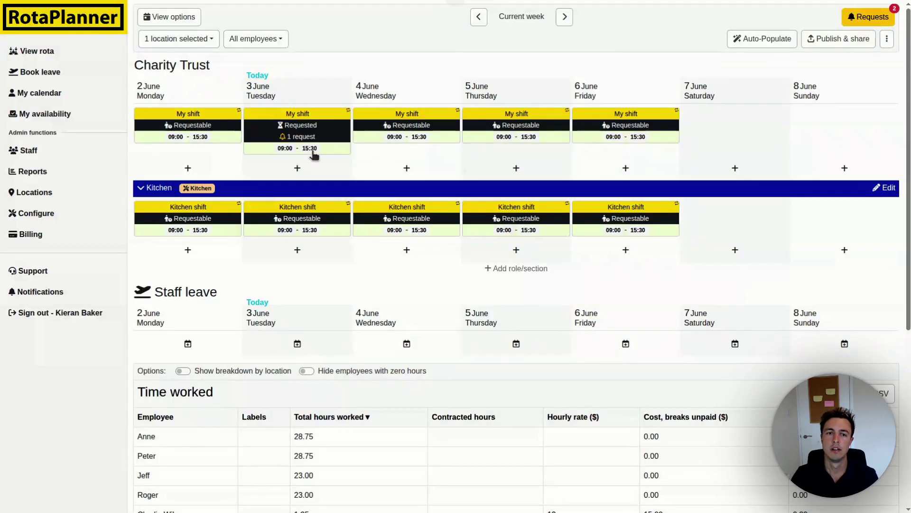
Approve the staff member's assignment request on Tuesday's "My shift" and close the shift editor.
{"action": "left_click", "coordinate": [338, 142]}
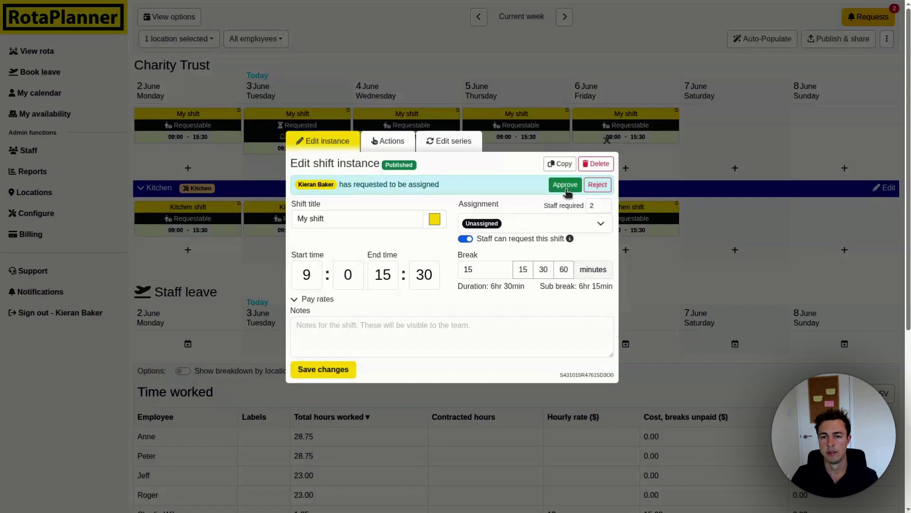
{"action": "left_click", "coordinate": [564, 190]}
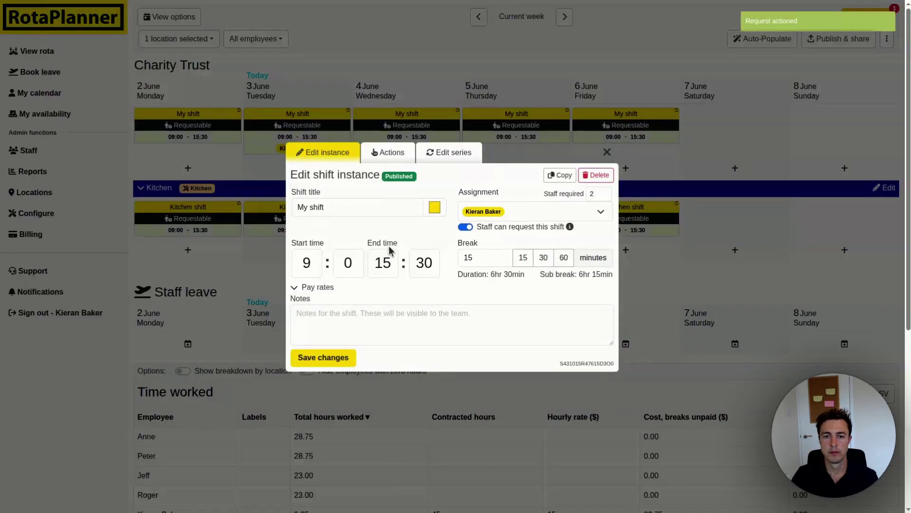
{"action": "left_click", "coordinate": [661, 261]}
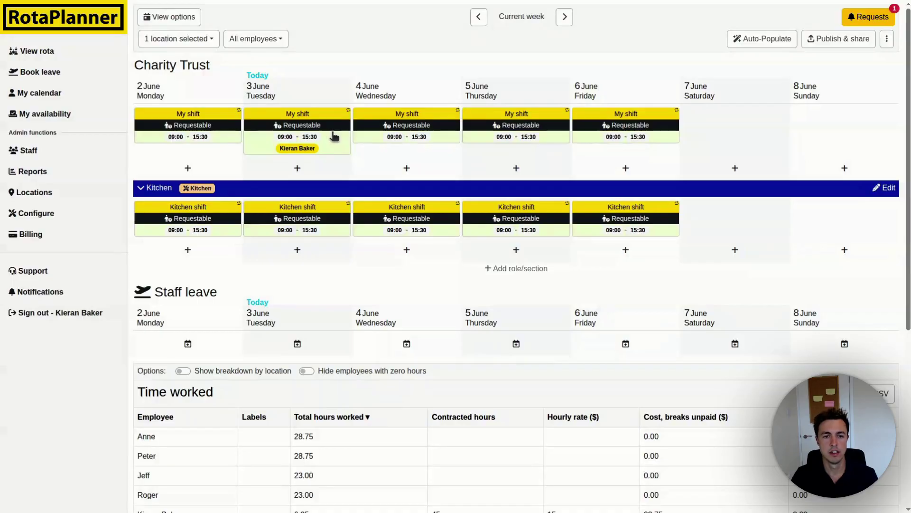
Examine the Time worked table for each employee's hours, hourly rate and cost, including the totals row.
{"action": "scroll", "coordinate": [446, 266], "scroll_direction": "down", "scroll_amount": 2}
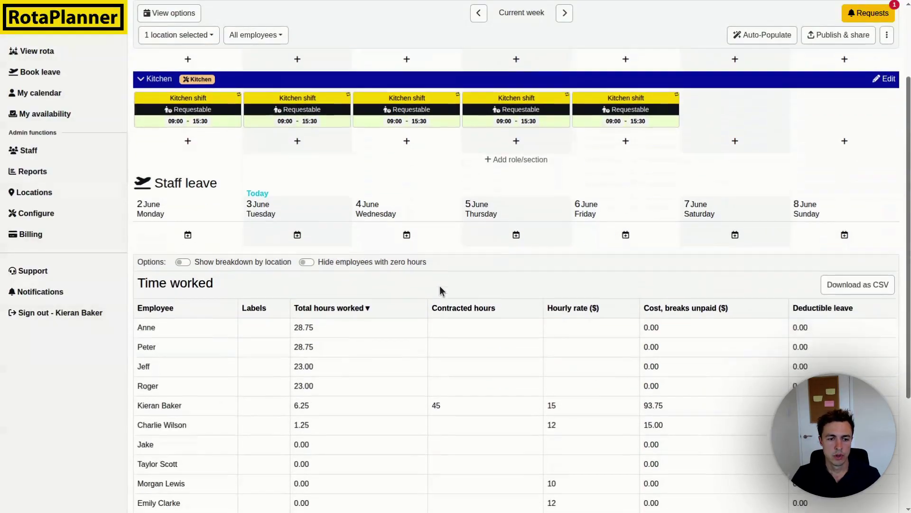
{"action": "scroll", "coordinate": [434, 287], "scroll_direction": "up", "scroll_amount": 1}
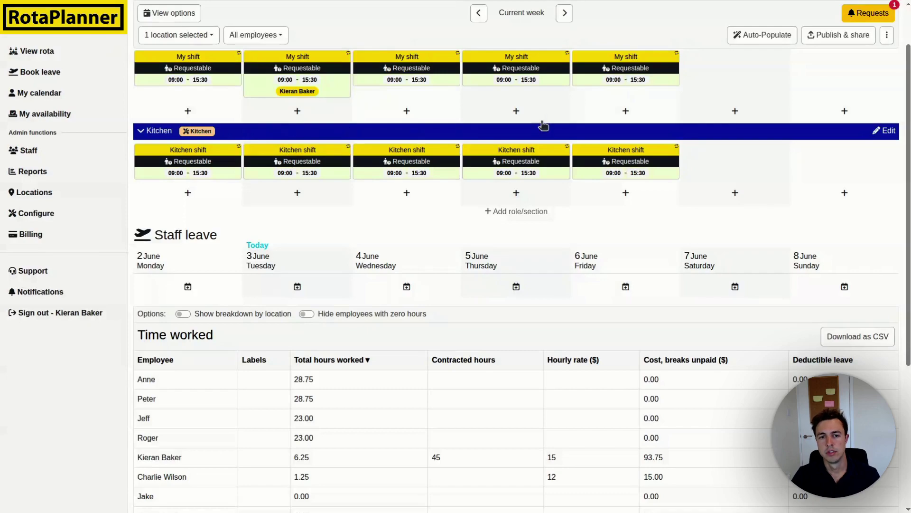
{"action": "scroll", "coordinate": [299, 160], "scroll_direction": "down", "scroll_amount": 2}
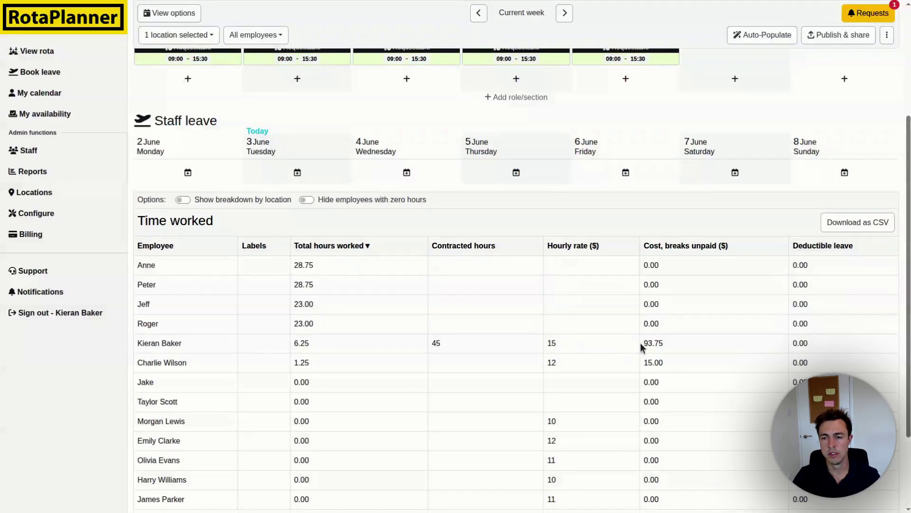
{"action": "scroll", "coordinate": [671, 352], "scroll_direction": "down", "scroll_amount": 3}
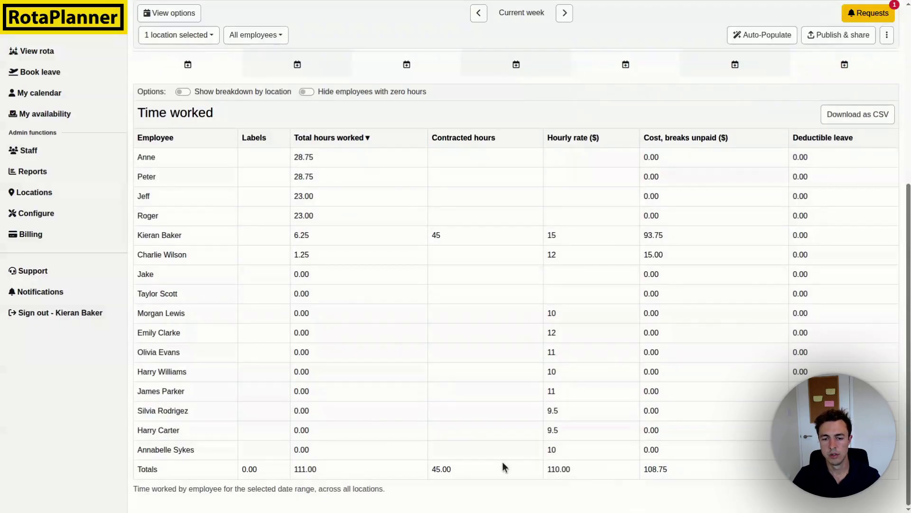
{"action": "scroll", "coordinate": [641, 469], "scroll_direction": "up", "scroll_amount": 6}
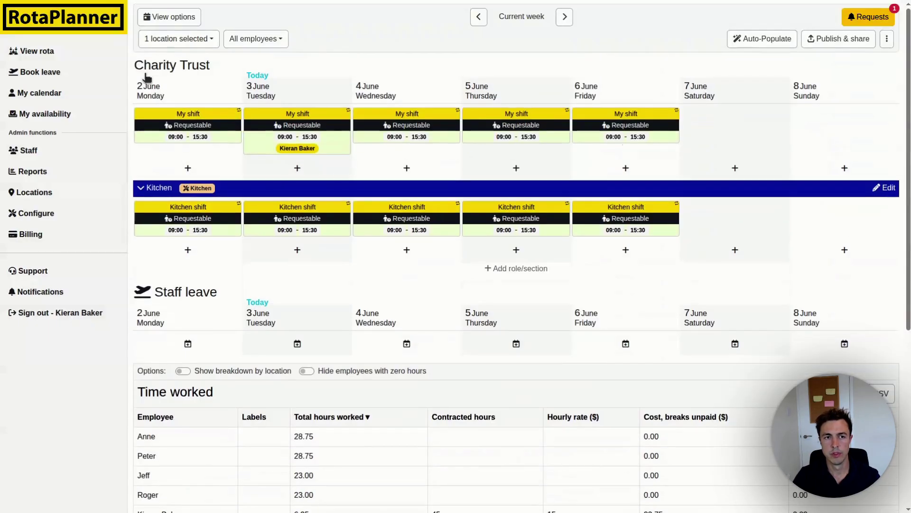
Look through the available view ranges for the rota, leaving the range set to Week.
{"action": "left_click", "coordinate": [179, 21]}
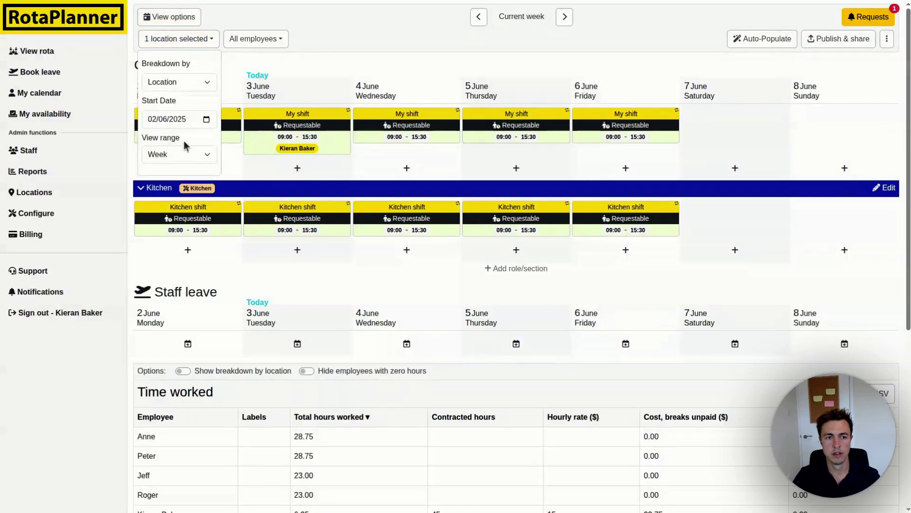
{"action": "left_click", "coordinate": [183, 157]}
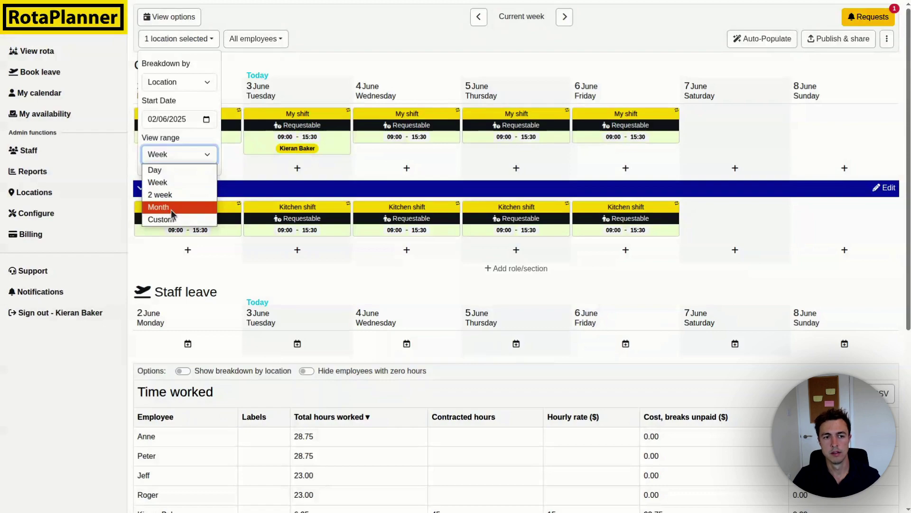
{"action": "left_click", "coordinate": [174, 139]}
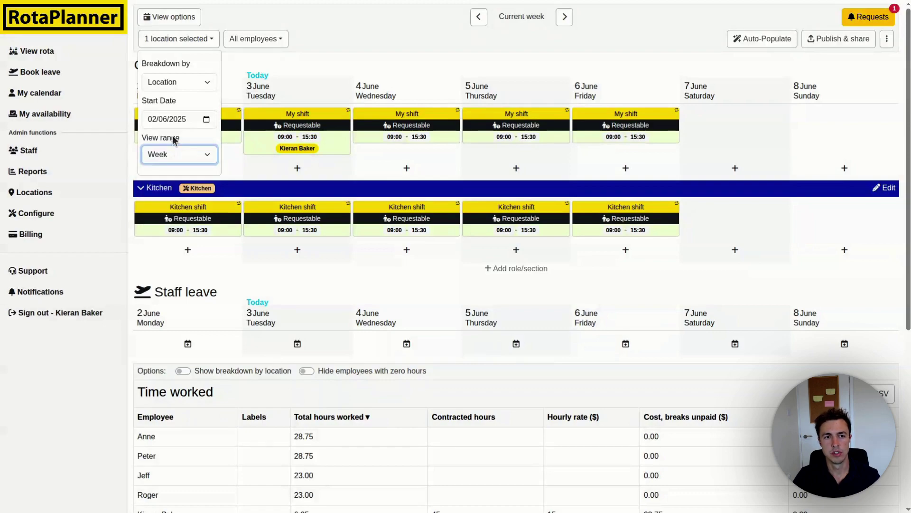
{"action": "left_click", "coordinate": [334, 42]}
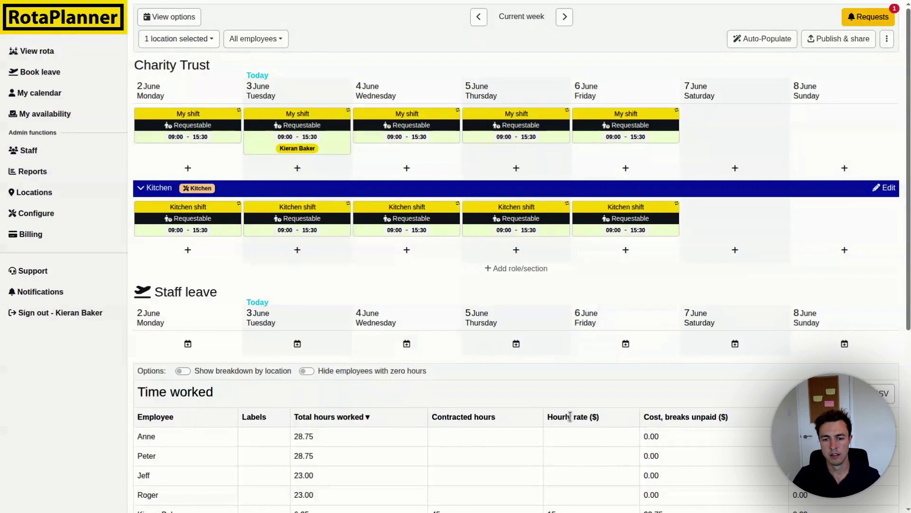
Show the pay rate settings for Wednesday's "My shift".
{"action": "left_click", "coordinate": [444, 125]}
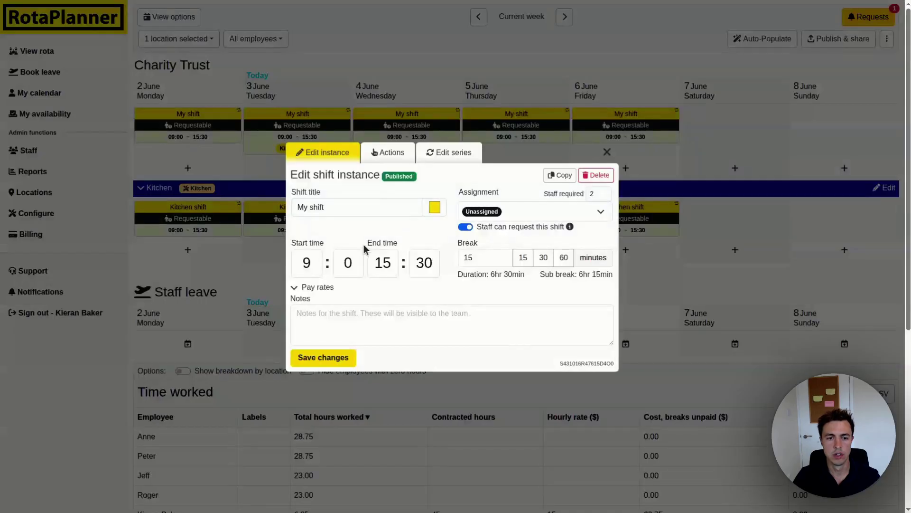
{"action": "left_click", "coordinate": [318, 287]}
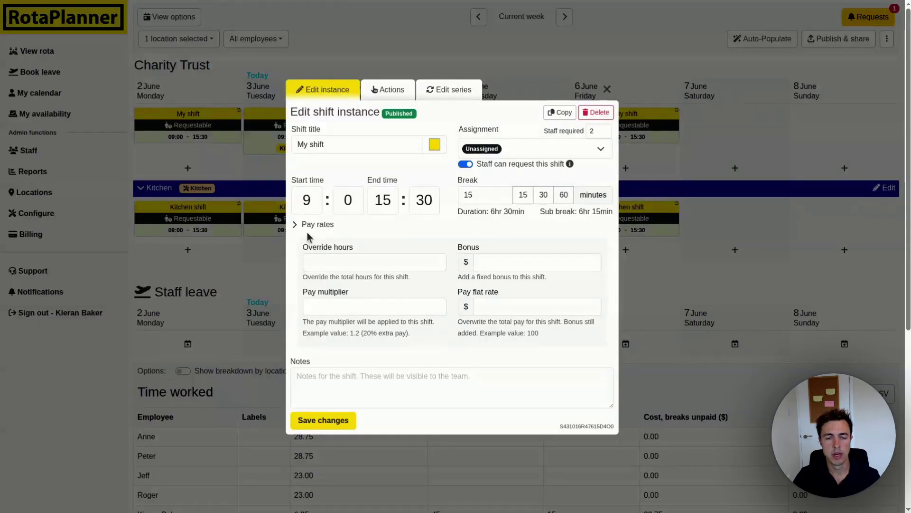